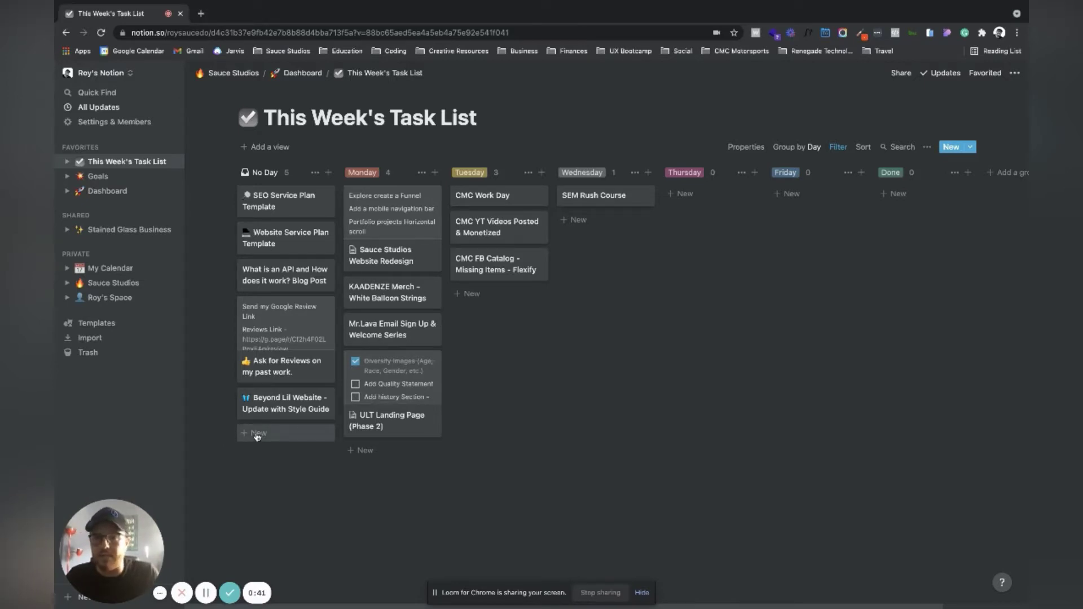
Add a new card named 'New Task' to the No Day column
left_click(256, 434)
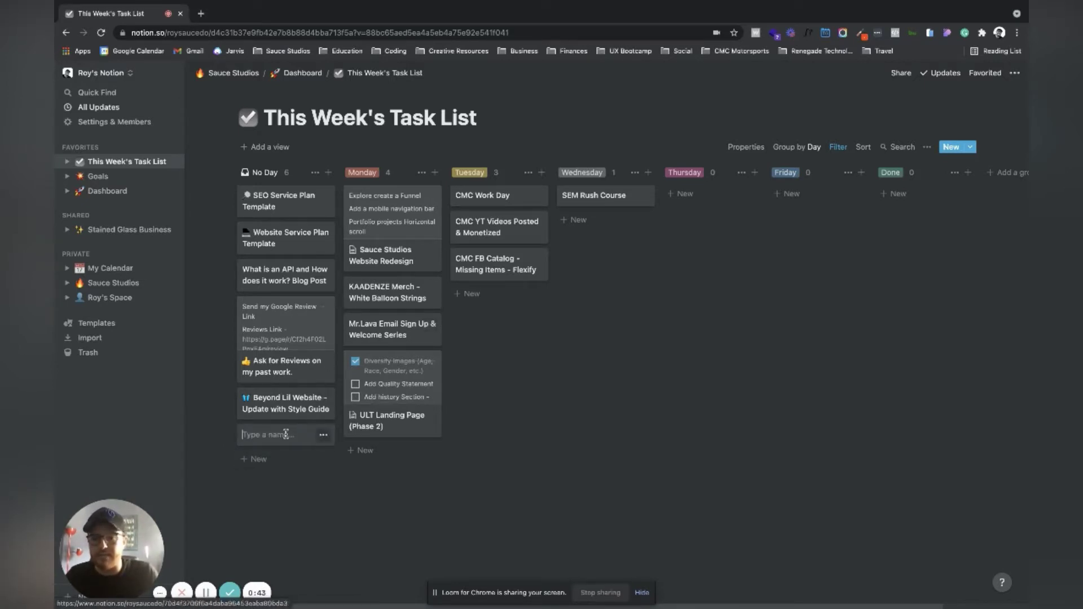
type("Z")
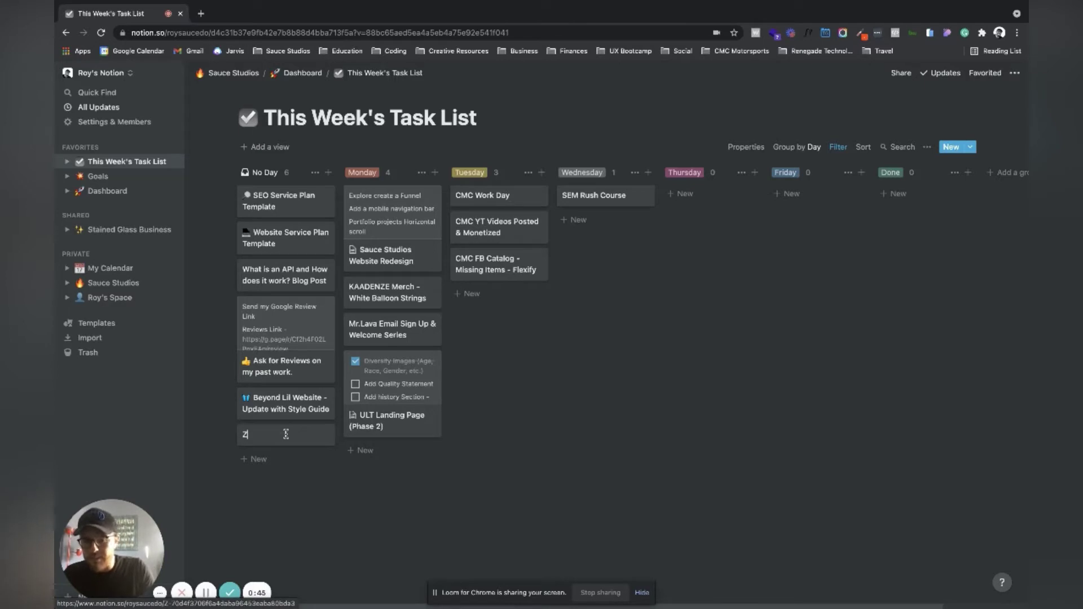
key("BackSpace")
type("New Tas")
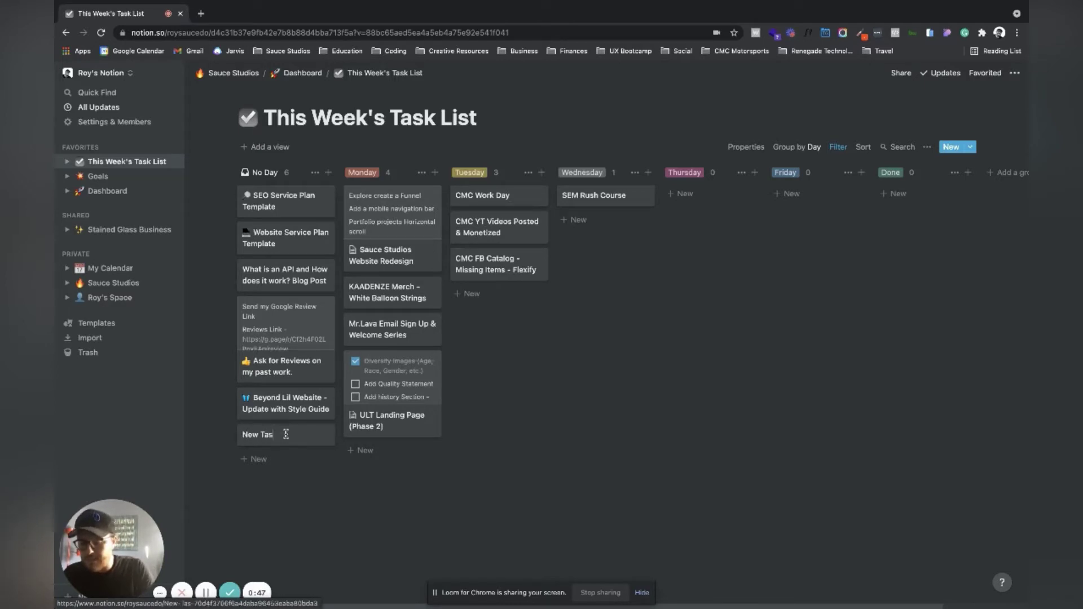
type("k")
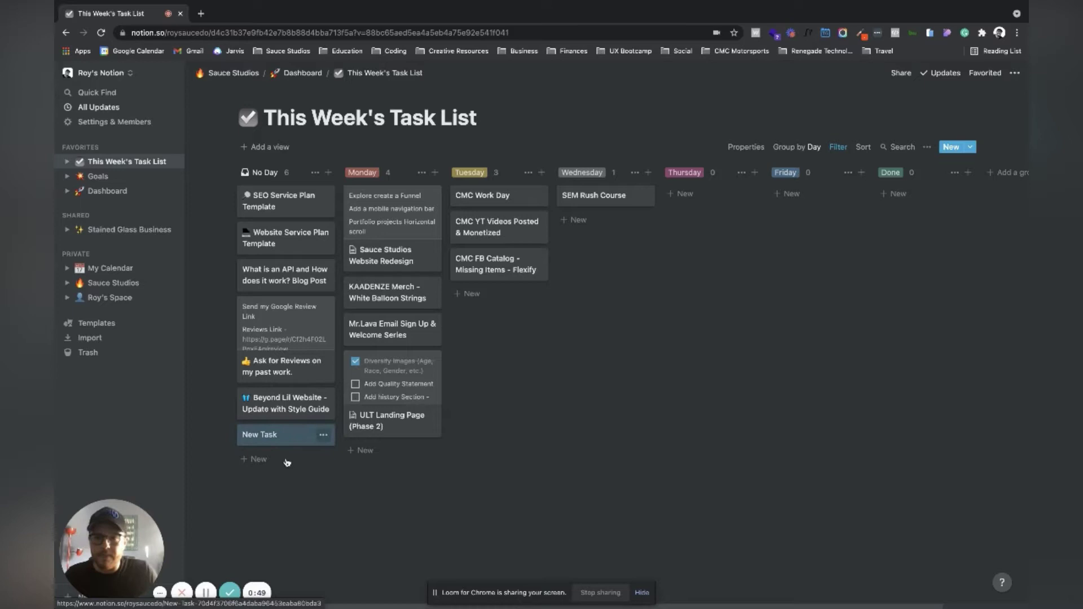
On the New Task empty page, write 'We need to do this!' and add a to-do item 'Thng 1'
left_click(286, 442)
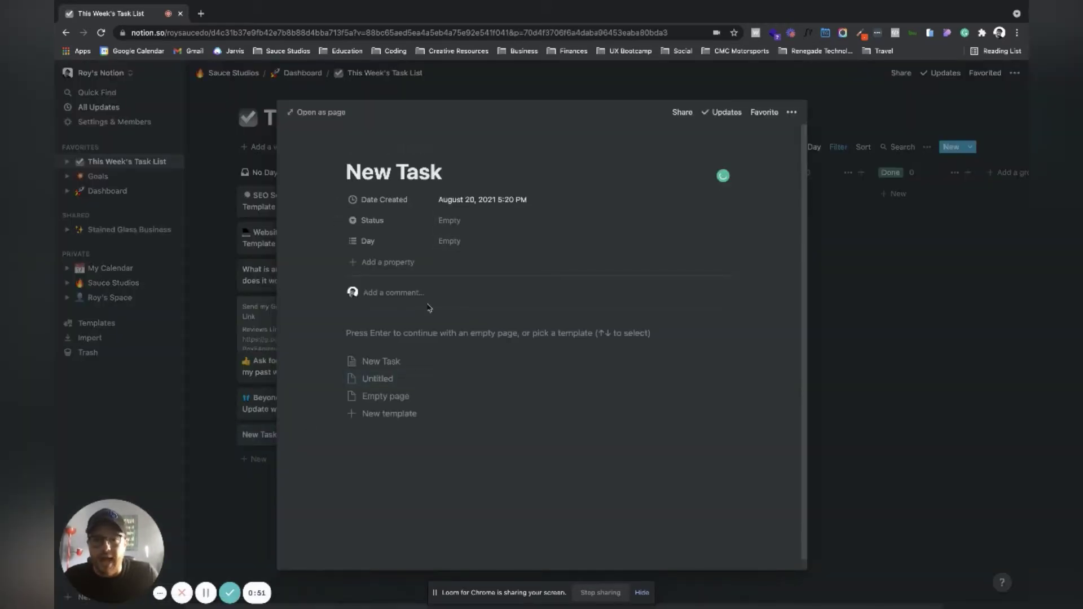
left_click(403, 332)
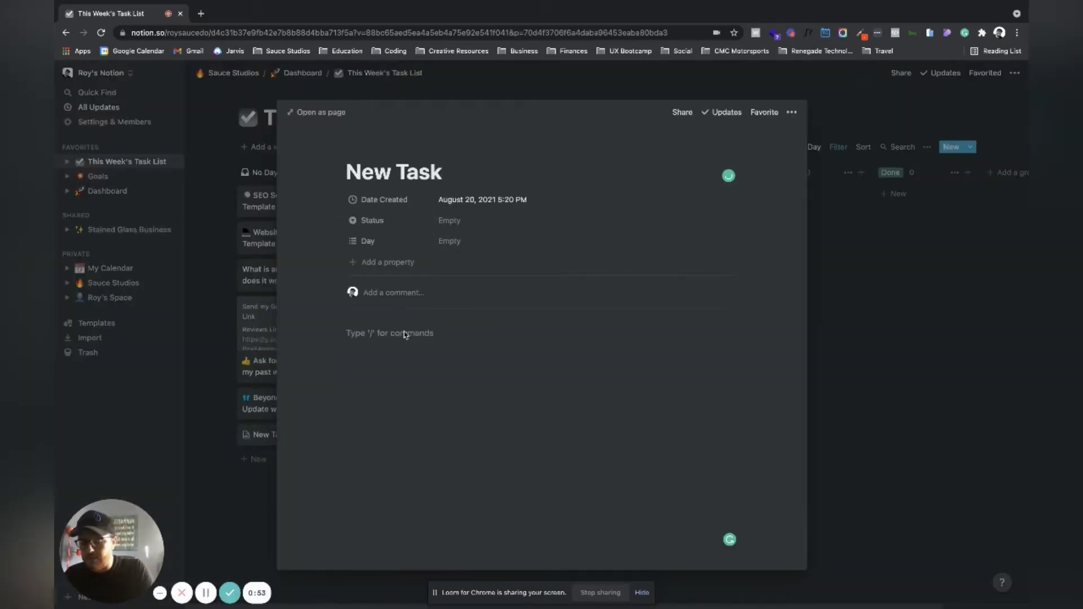
type("We ne")
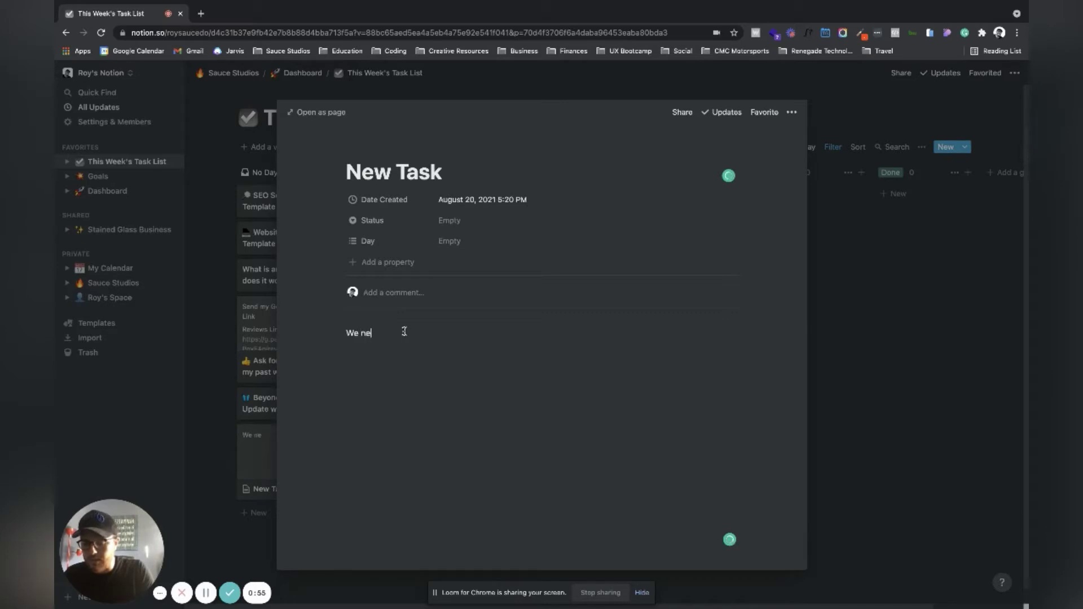
type("ed to do thi")
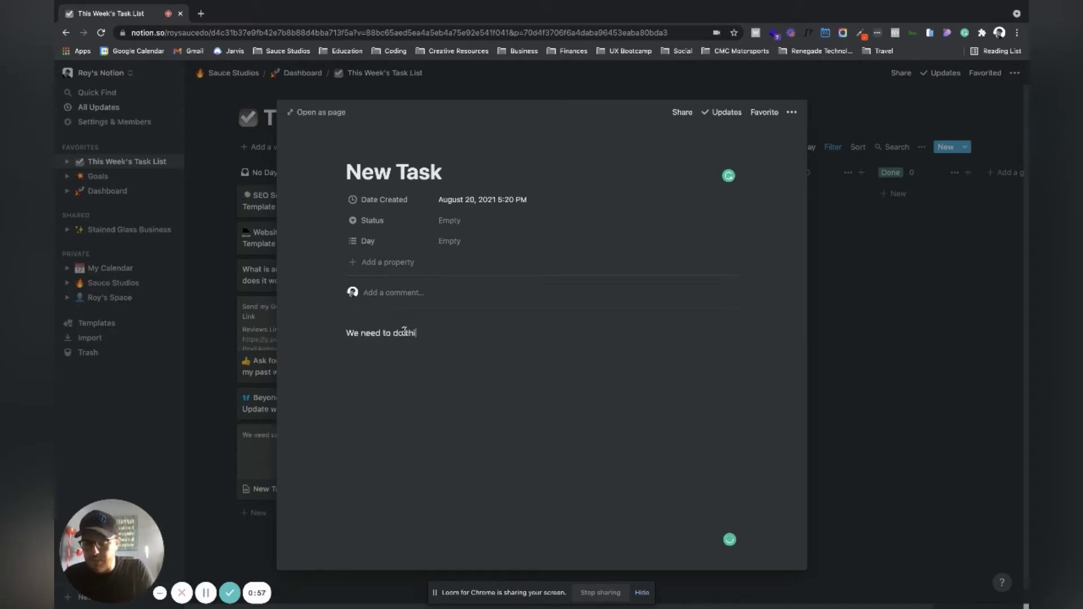
type("s!")
key("Return")
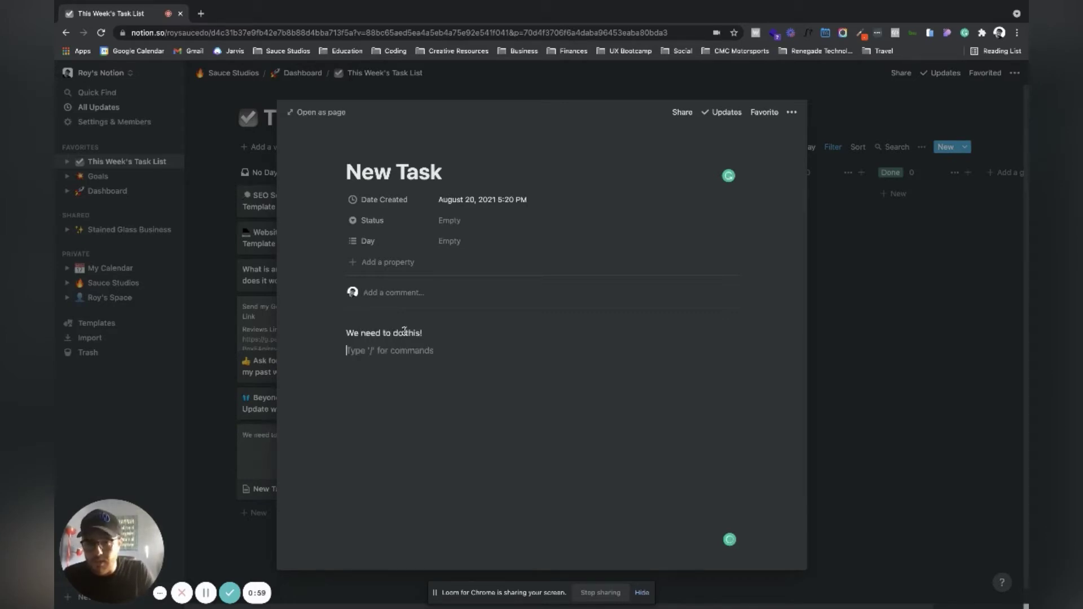
type("/")
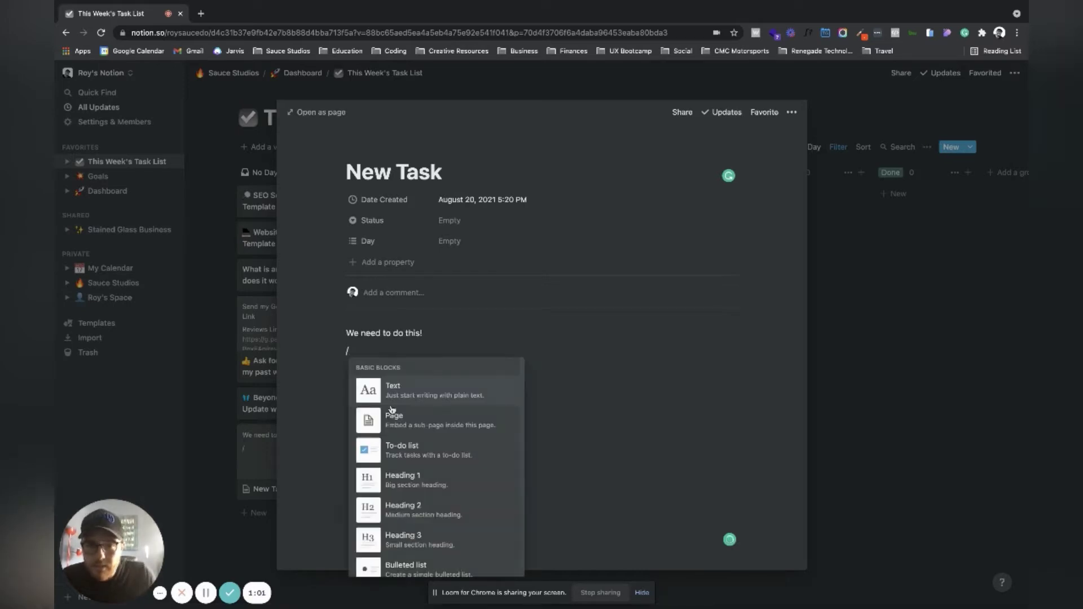
left_click(407, 449)
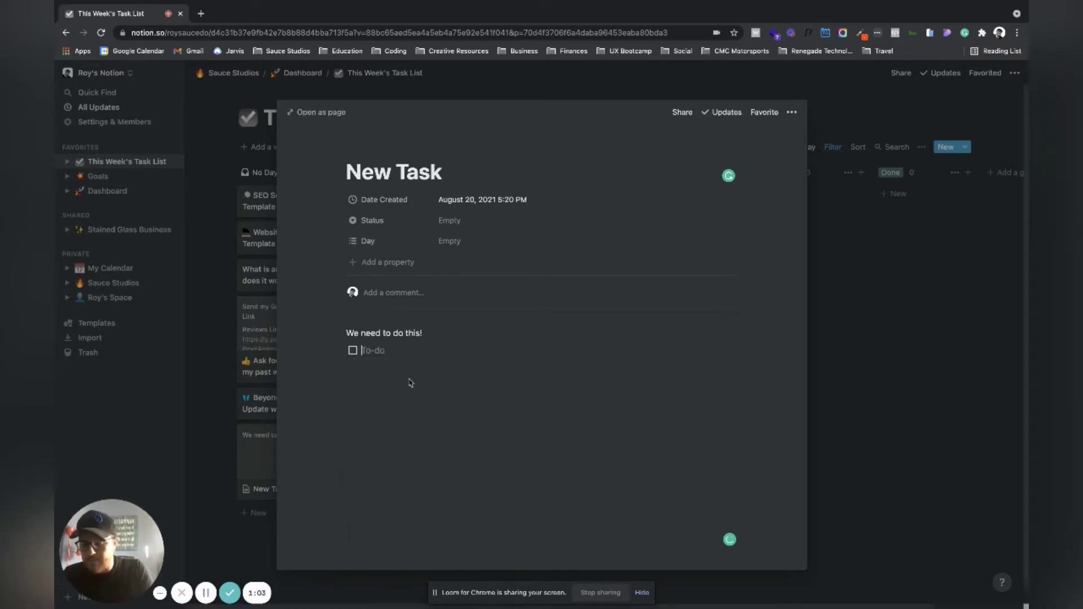
type("Thng")
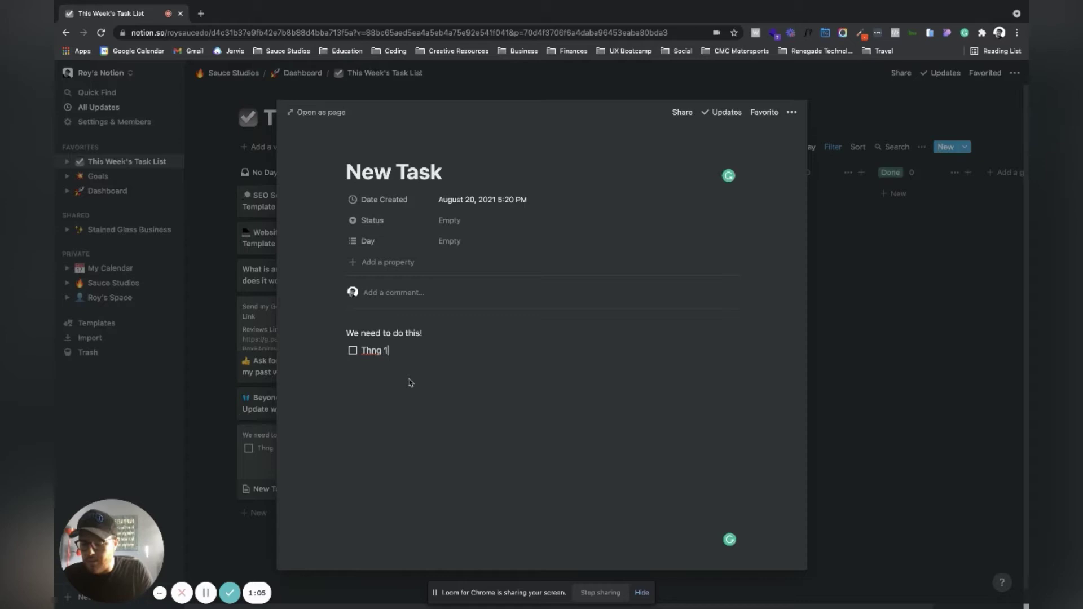
type(" 1")
key("Return")
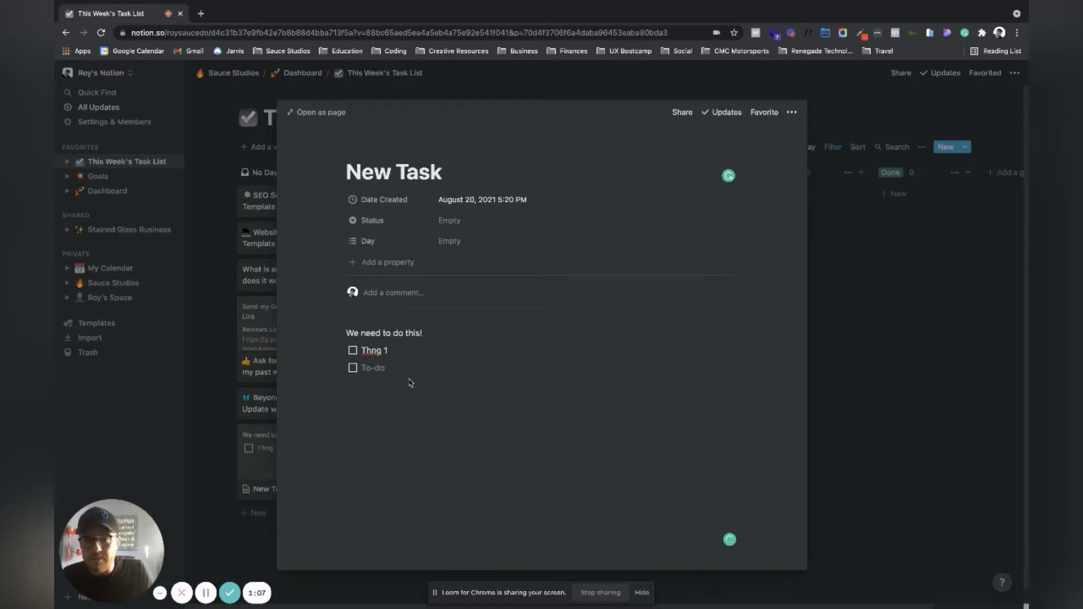
Put the Mr.Lava card at the top of Monday and drag New Task through Friday into Done
left_click(830, 225)
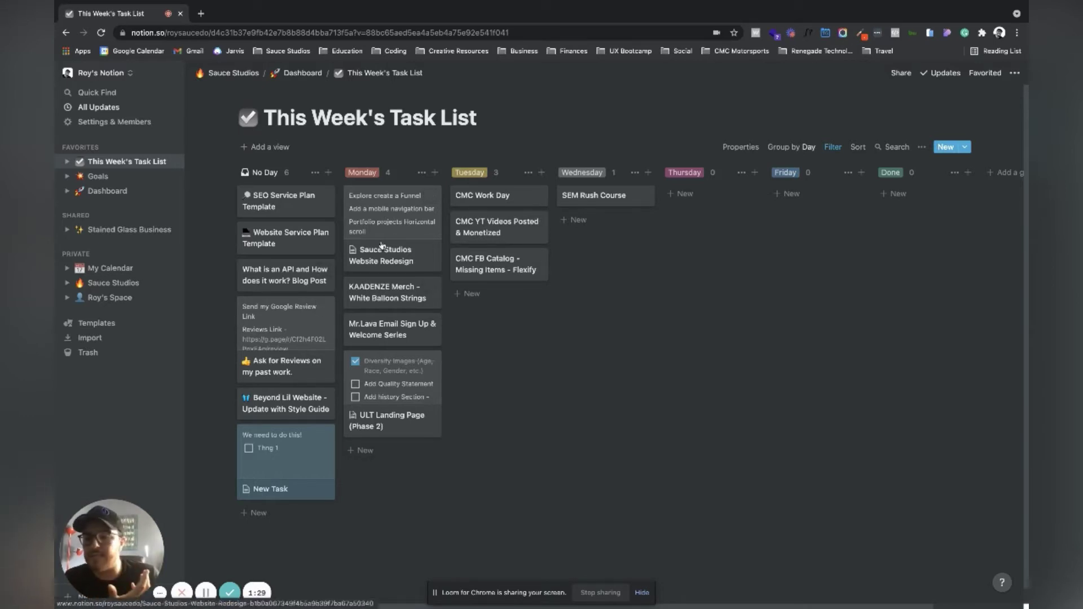
left_click_drag(398, 337, 395, 205)
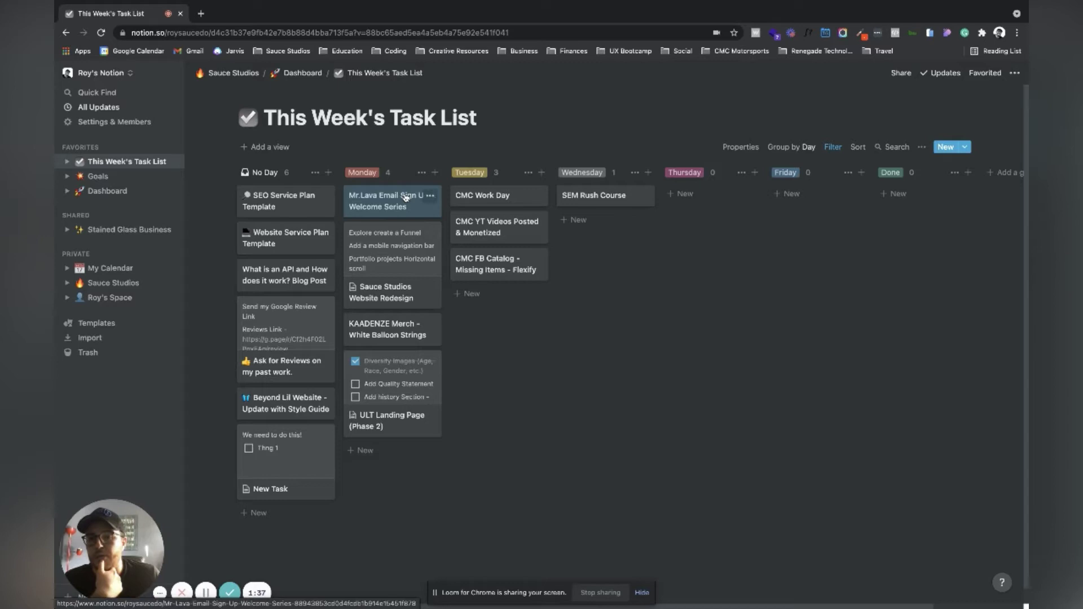
left_click_drag(375, 396, 496, 327)
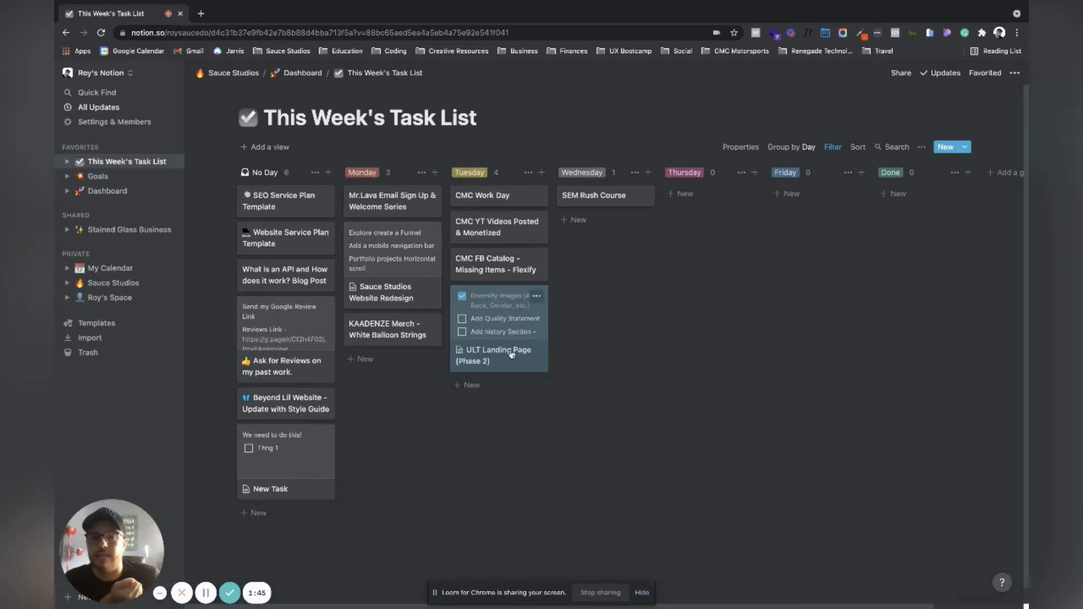
left_click_drag(511, 353, 403, 418)
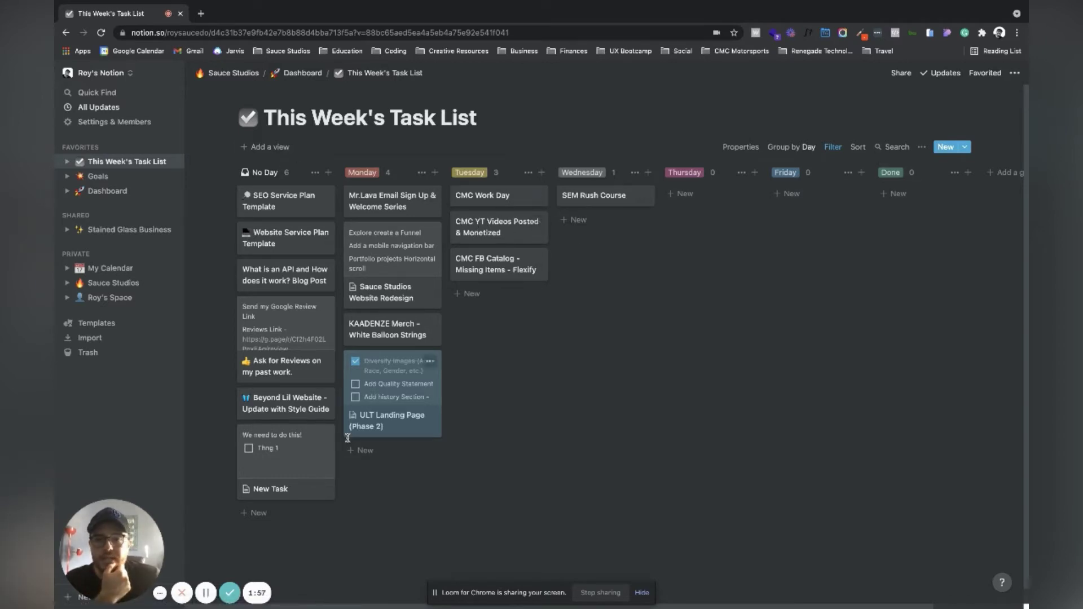
left_click_drag(277, 461, 820, 205)
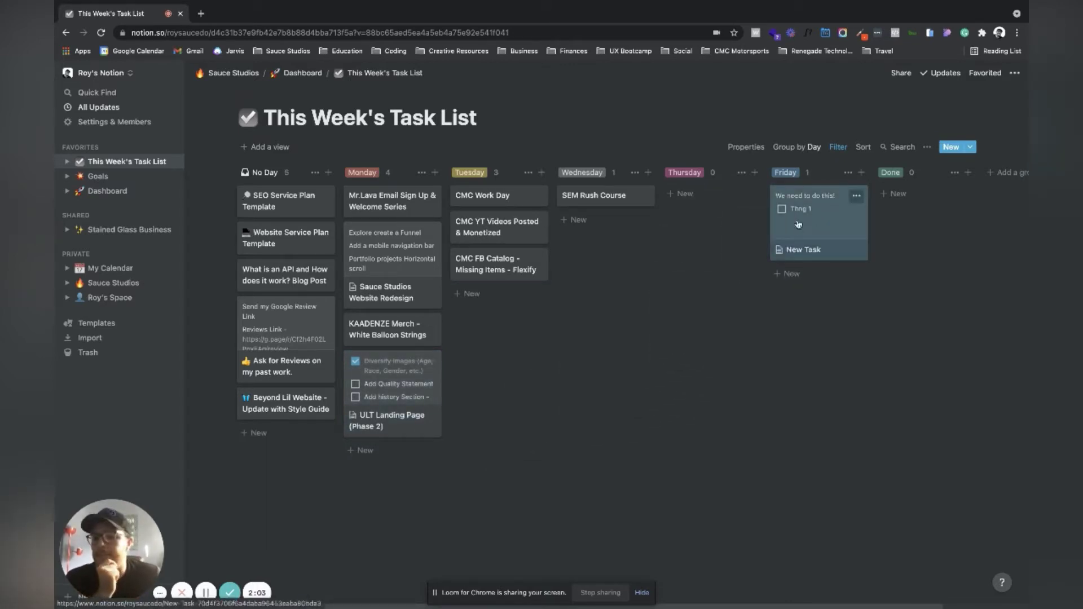
left_click_drag(798, 224, 926, 218)
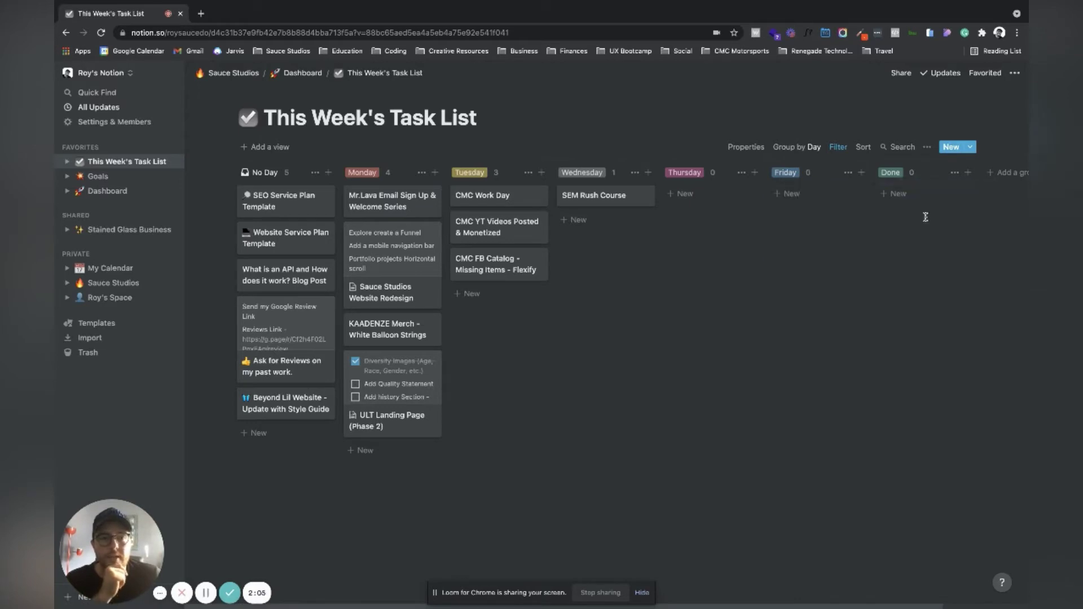
Check the board's 'Day does not equal Done' filter, then scroll the board sideways
left_click(838, 148)
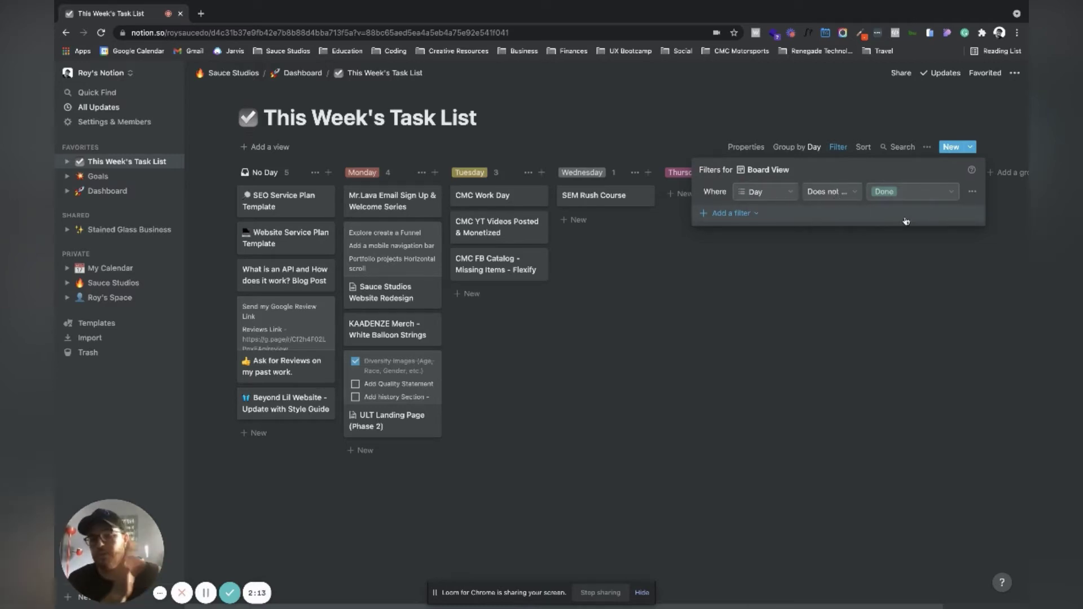
left_click(803, 267)
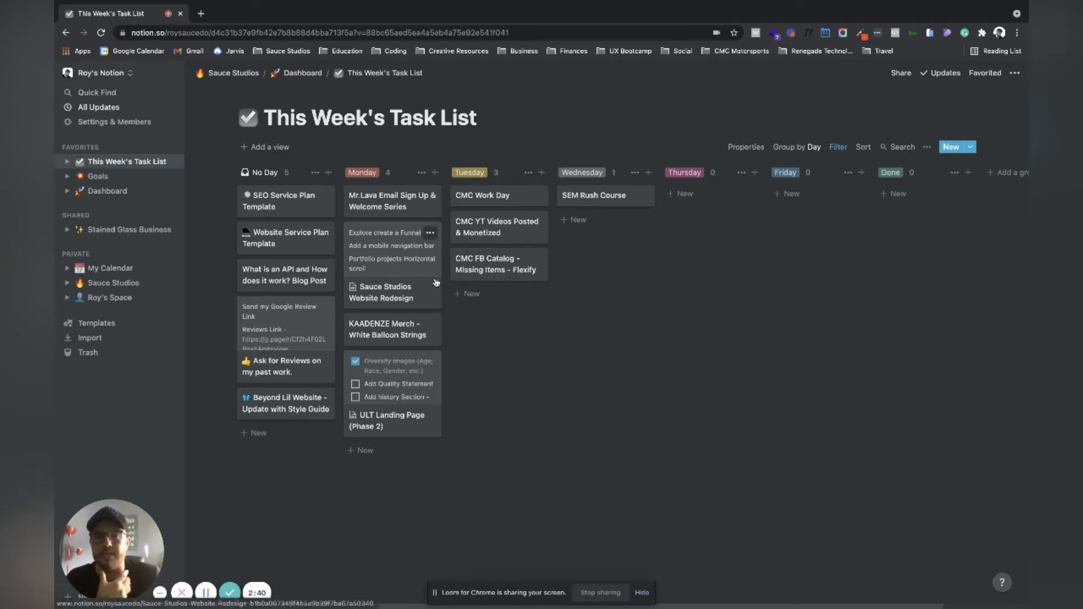
scroll(437, 271, "right", 1)
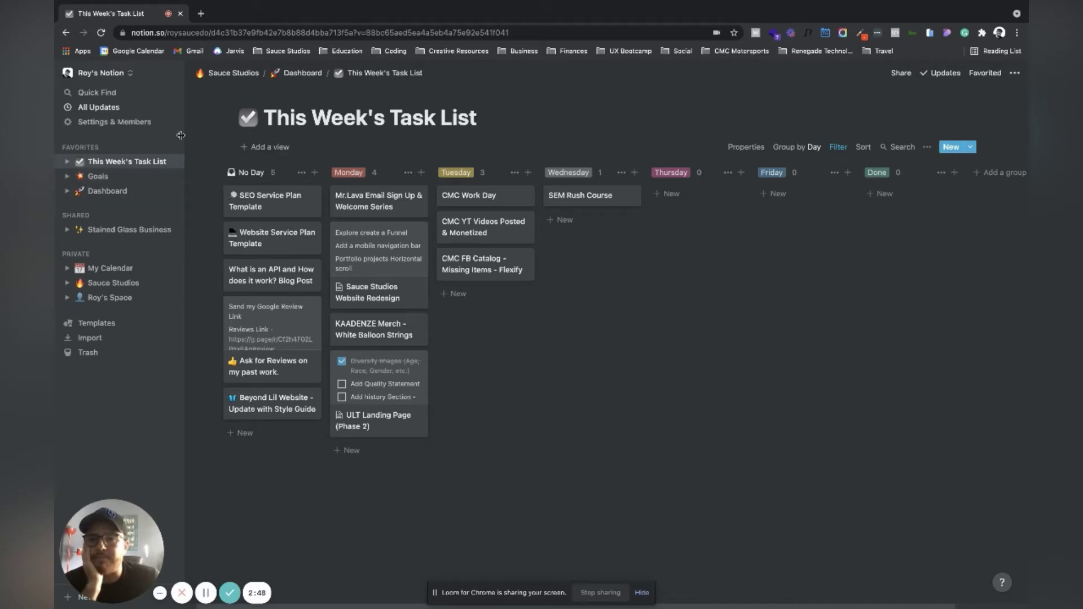
left_click(98, 192)
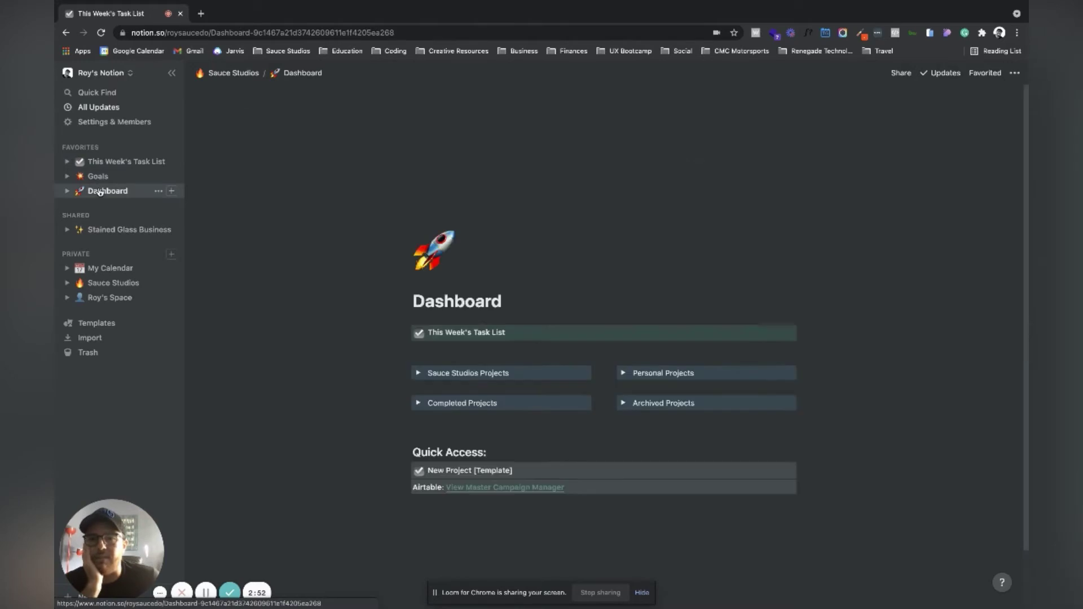
scroll(573, 284, "down", 2)
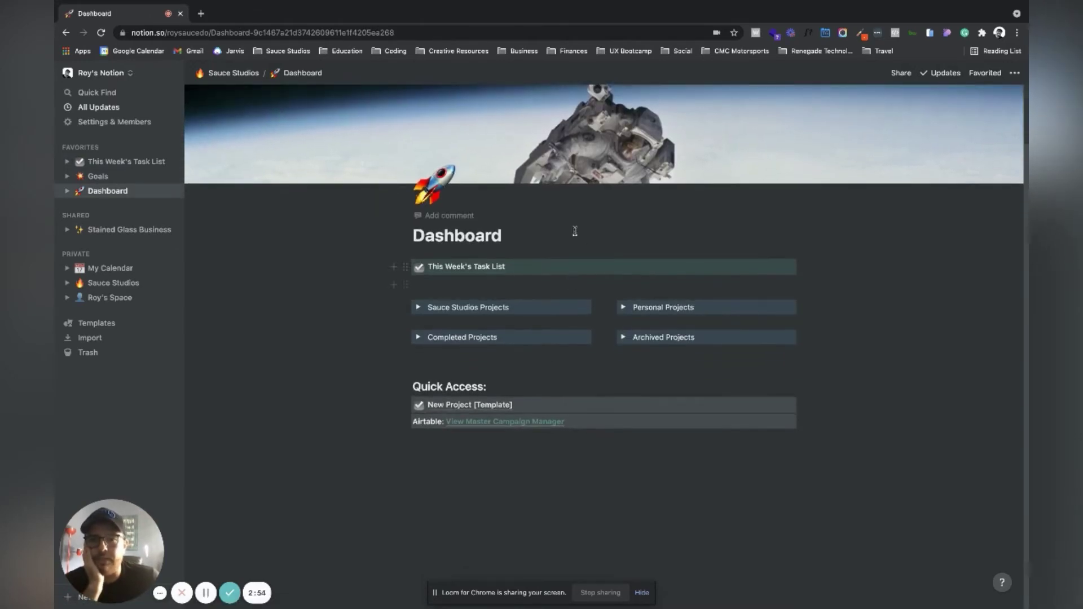
scroll(618, 198, "up", 2)
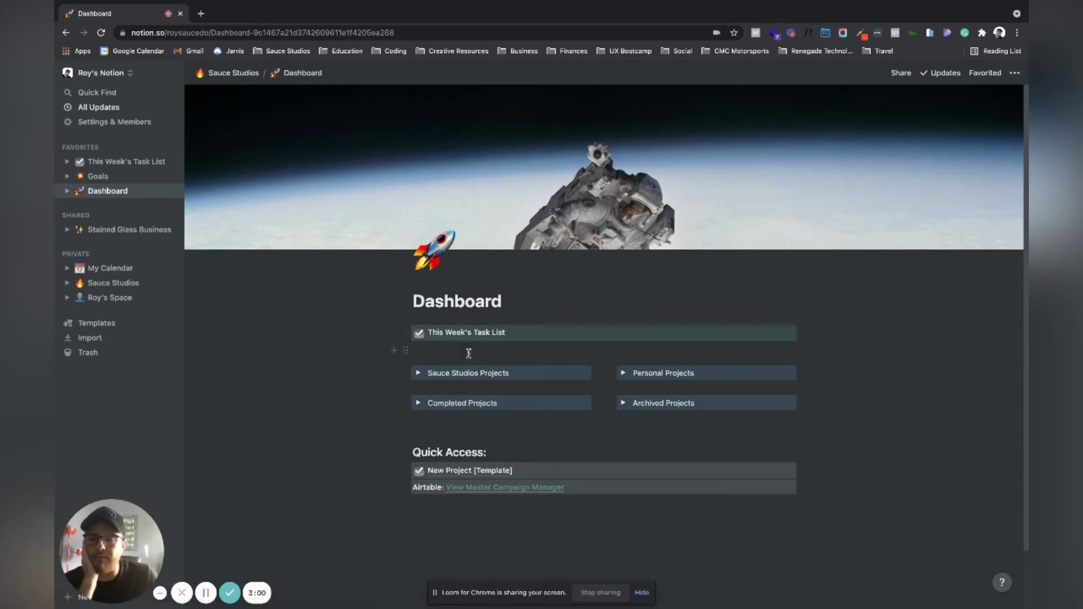
scroll(491, 341, "down", 2)
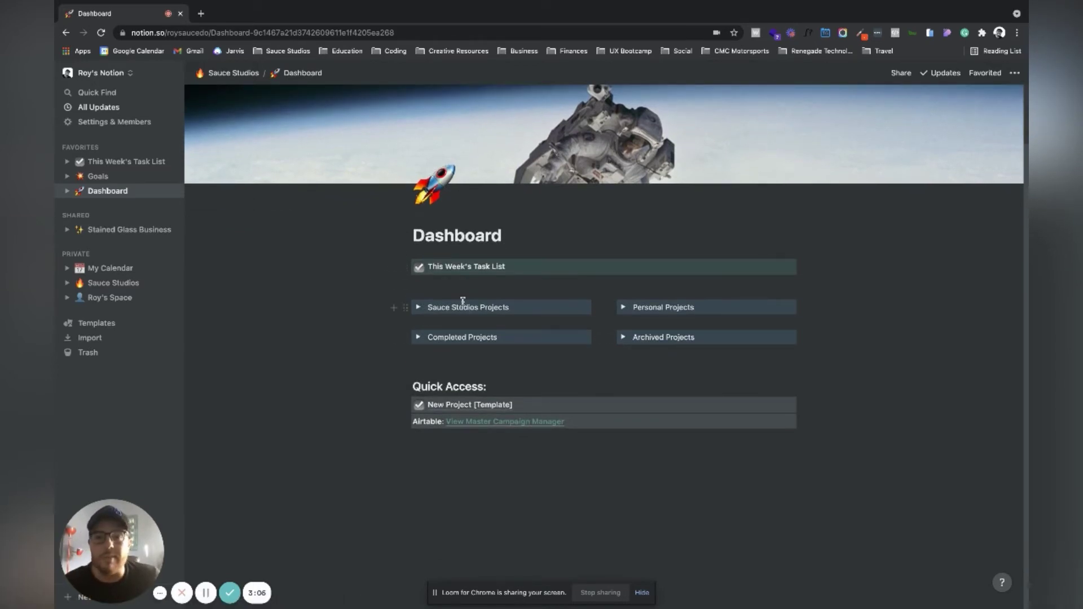
left_click(419, 308)
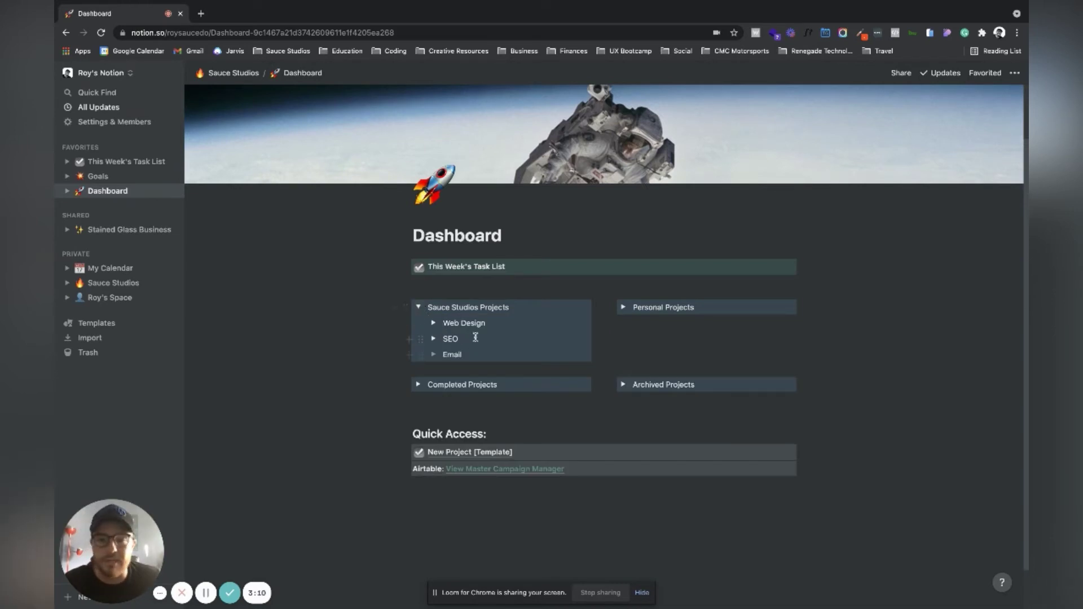
left_click(433, 323)
left_click(434, 323)
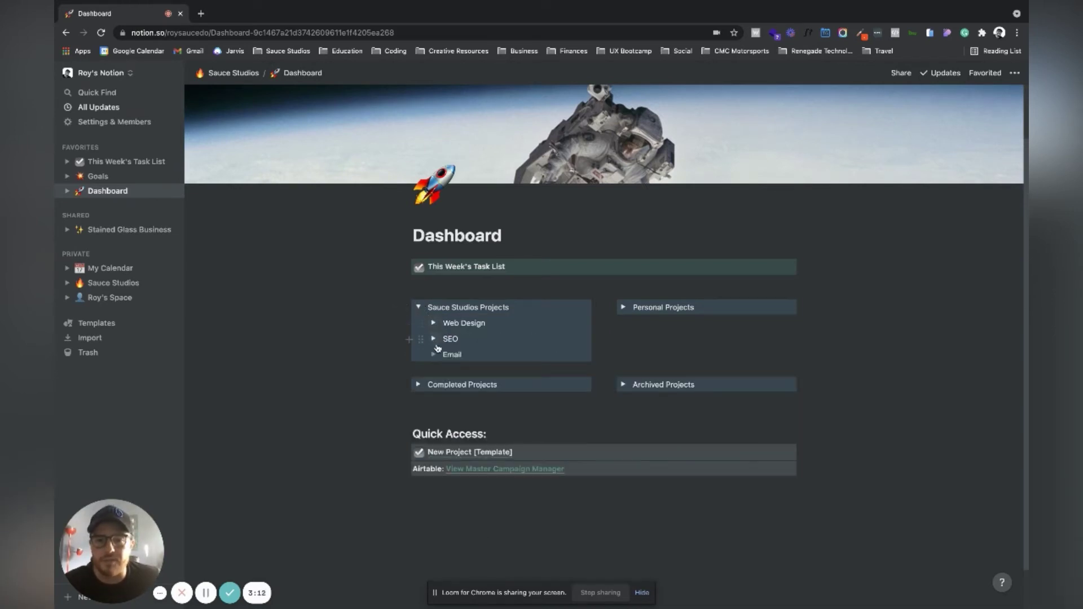
left_click(434, 341)
left_click(434, 341)
left_click(434, 355)
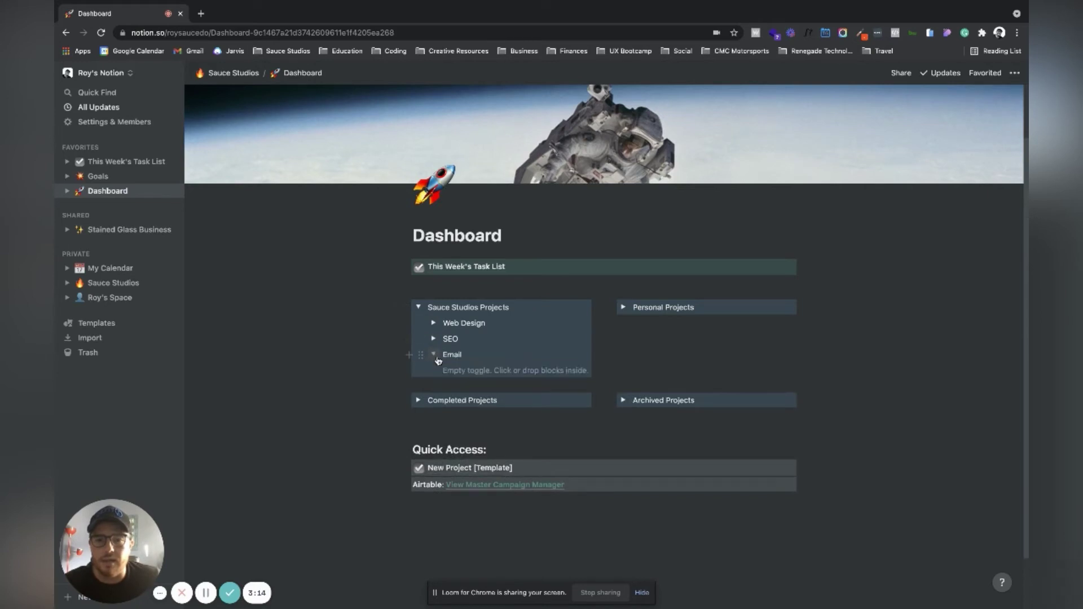
left_click(434, 355)
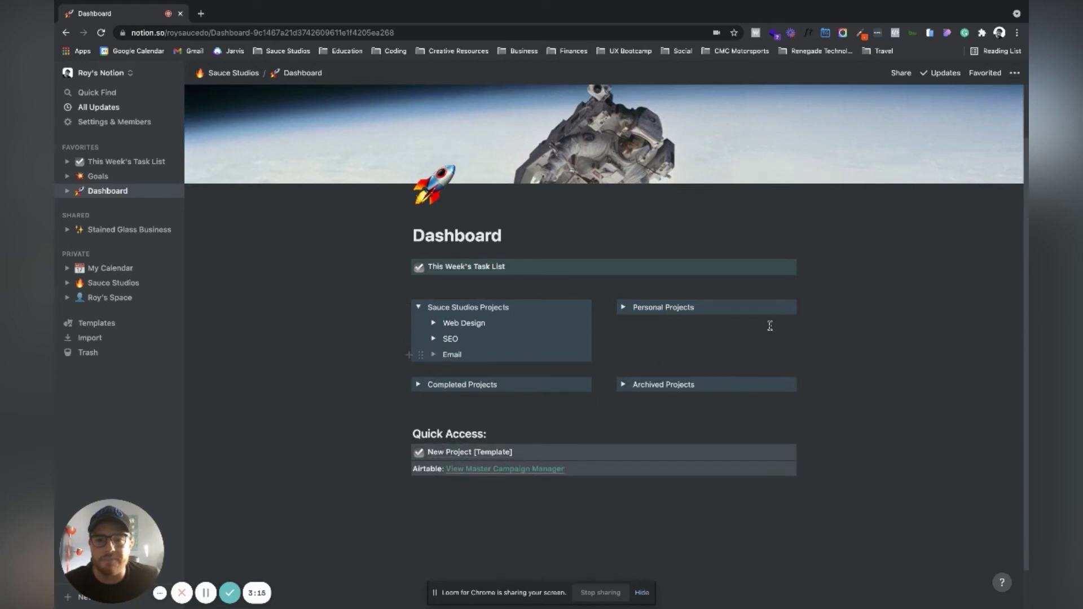
left_click(623, 308)
left_click(624, 308)
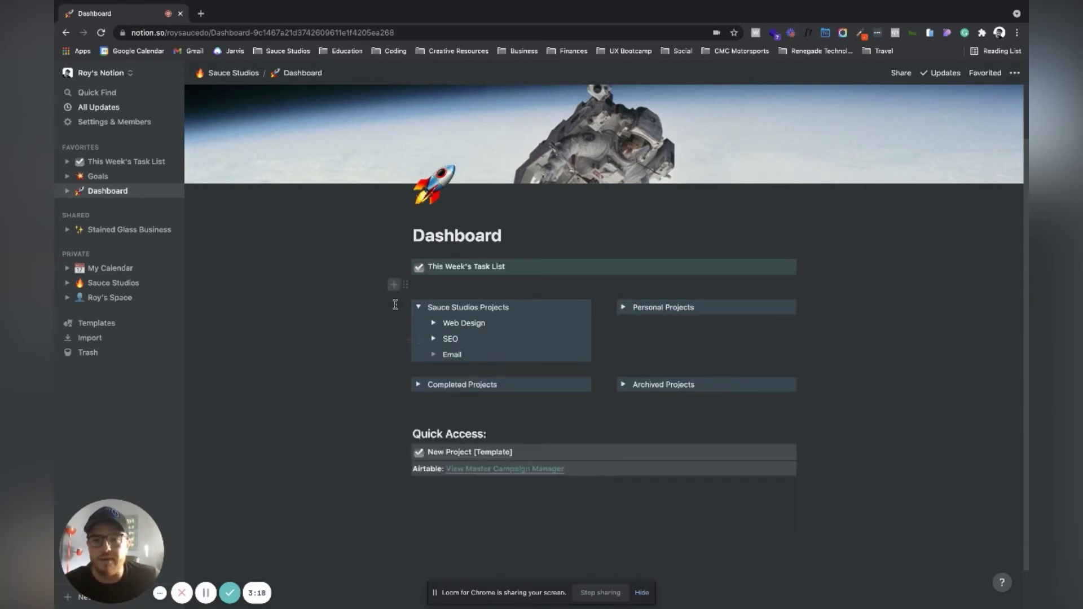
left_click(418, 307)
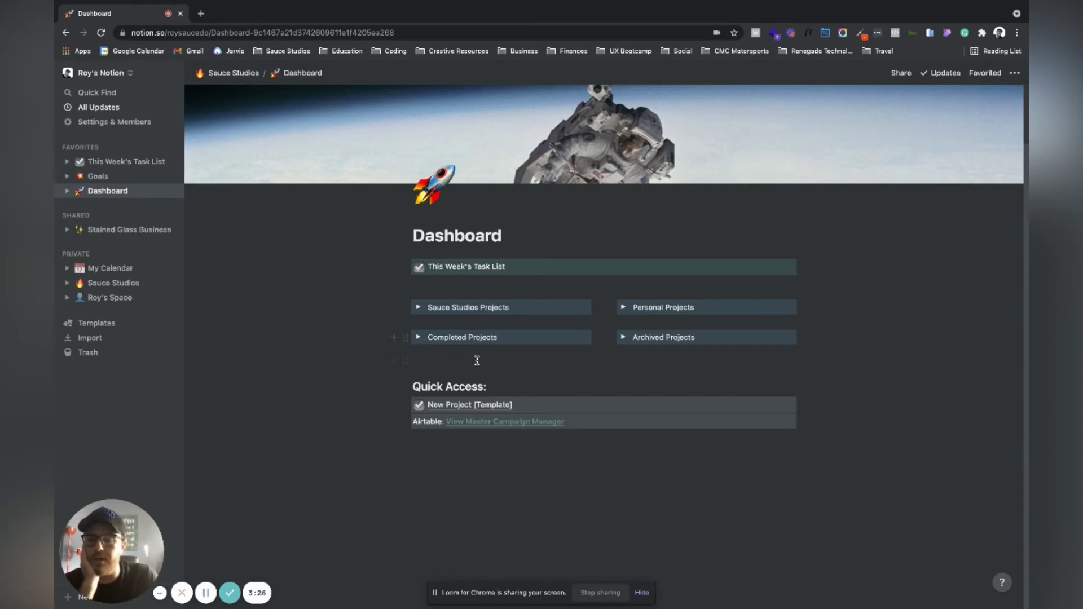
scroll(452, 346, "up", 2)
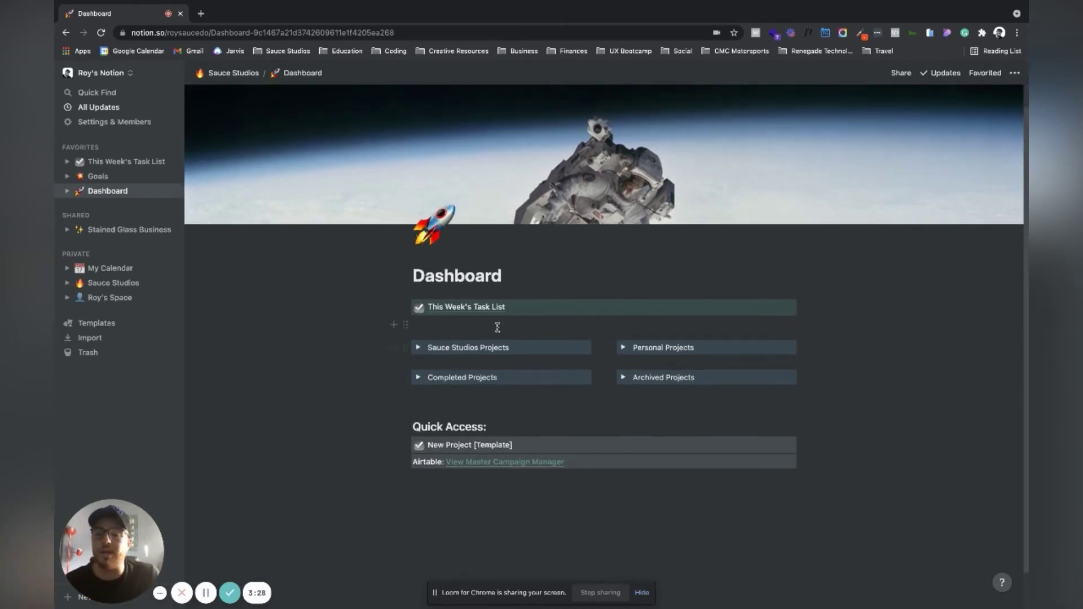
scroll(497, 327, "down", 2)
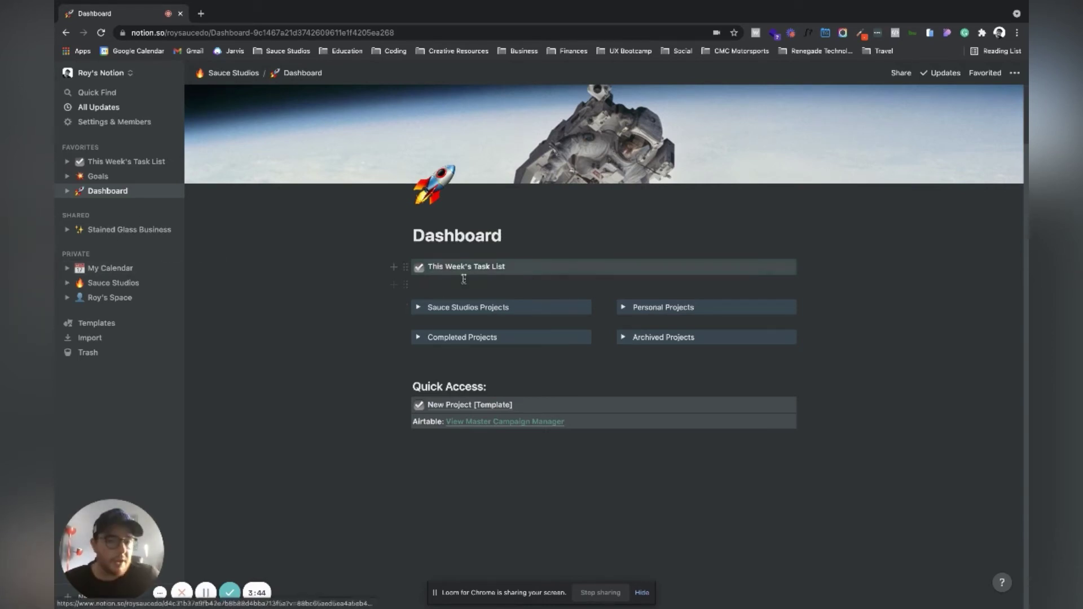
Browse the August 2021 calendar embedded on My Calendar, then open Sauce Studios
left_click(89, 269)
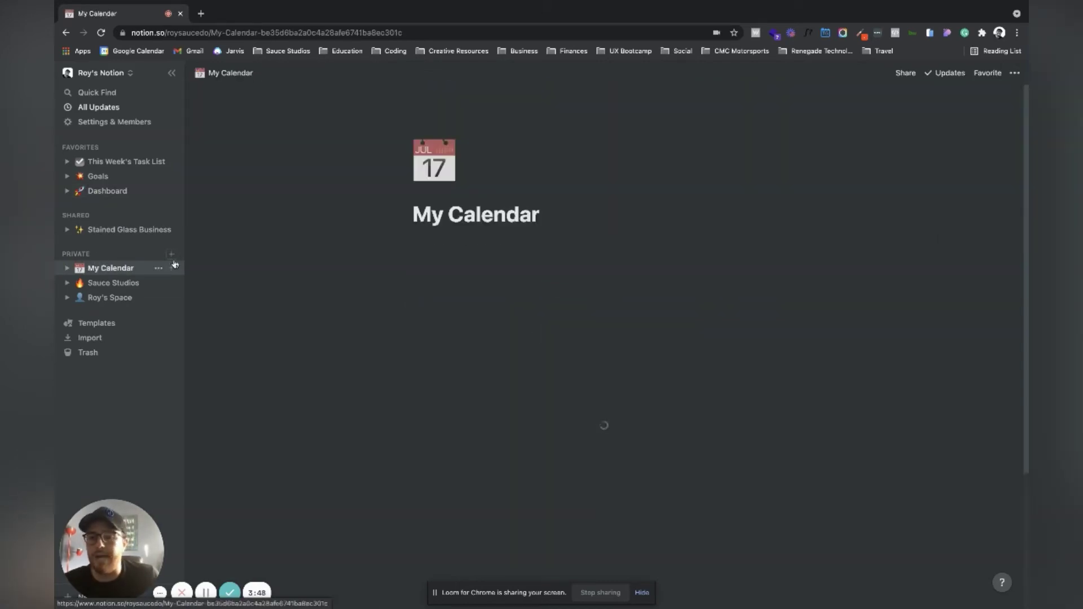
scroll(360, 220, "down", 2)
scroll(360, 220, "down", 2)
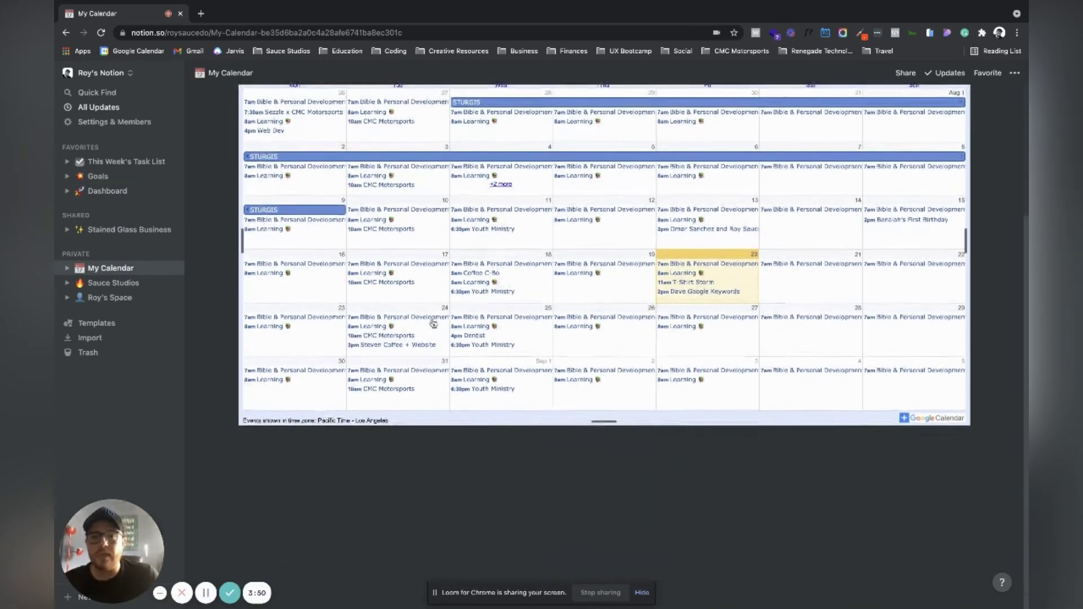
scroll(359, 356, "up", 2)
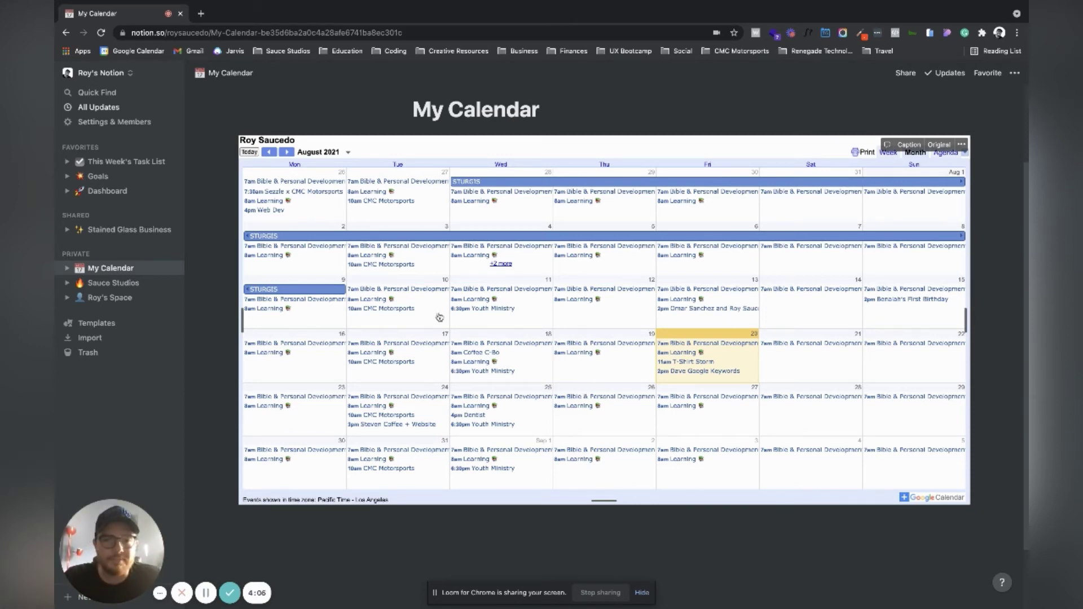
scroll(585, 388, "down", 2)
scroll(539, 356, "up", 4)
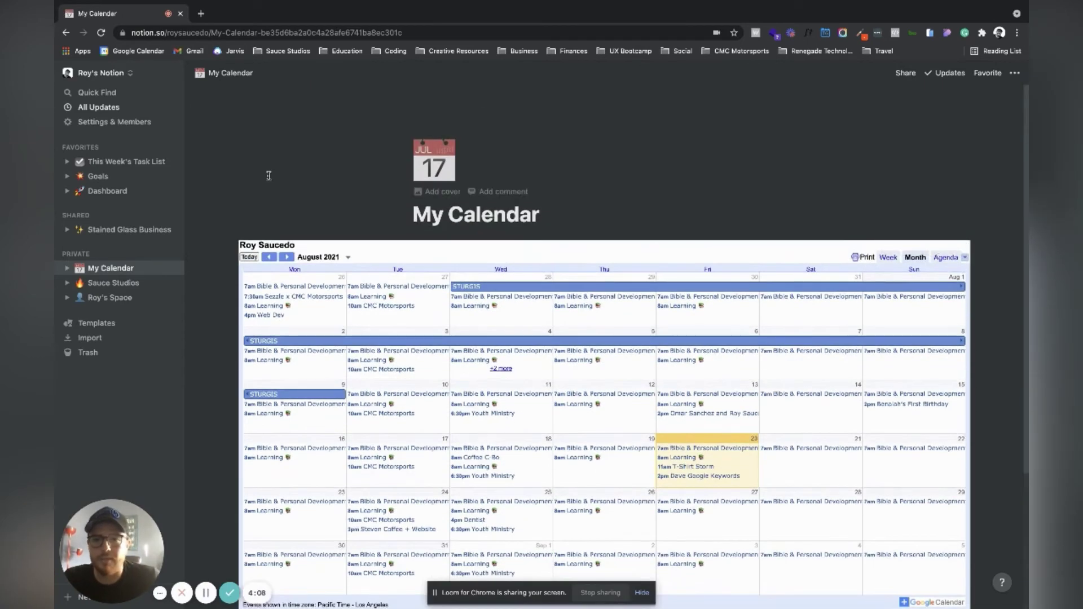
scroll(540, 356, "down", 3)
scroll(368, 219, "up", 3)
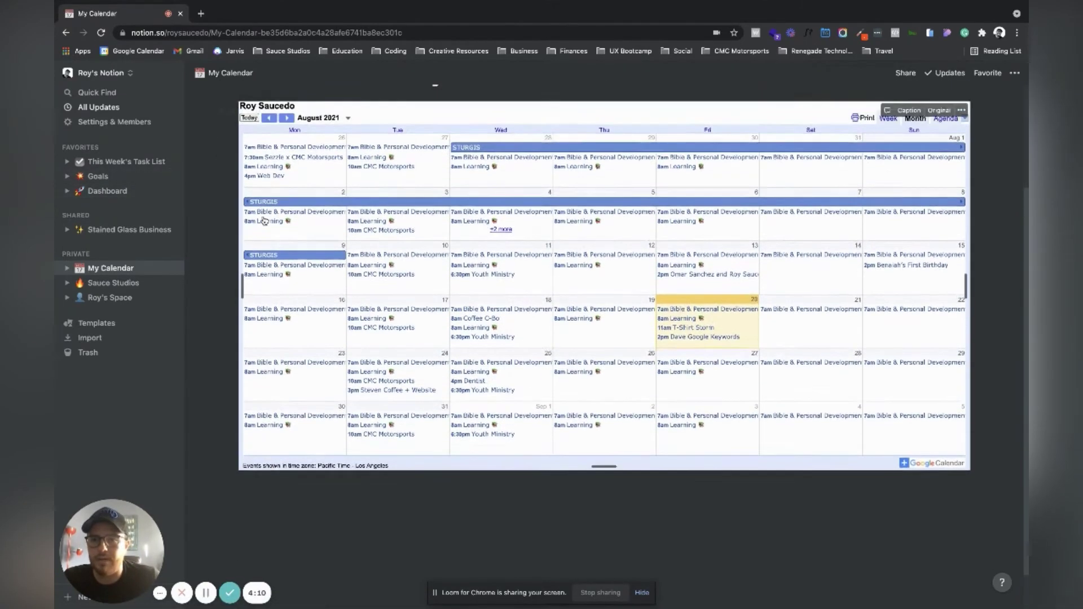
left_click(129, 283)
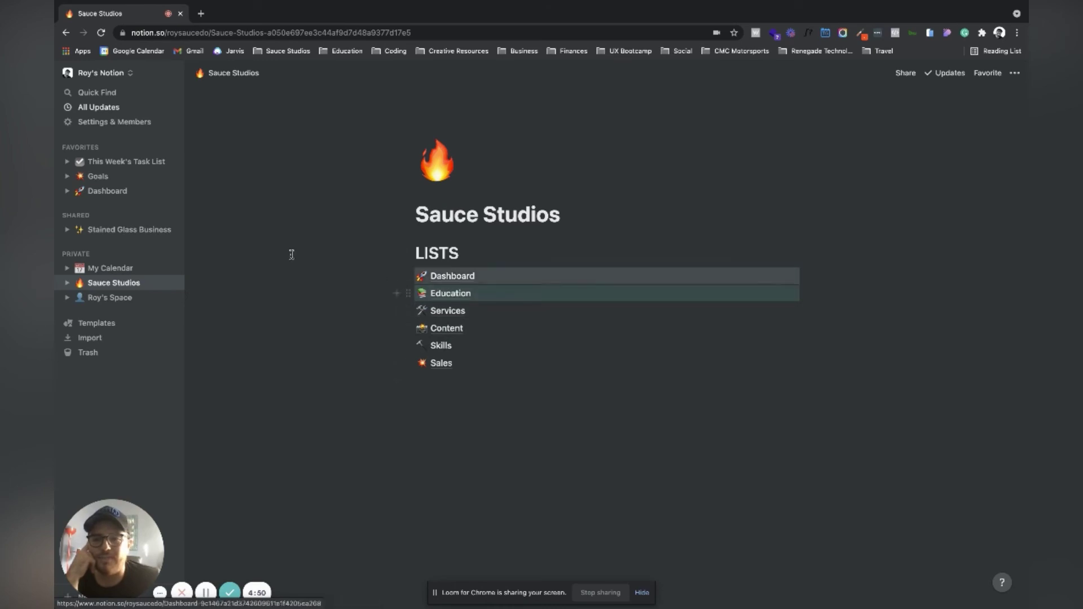
Briefly expand and collapse Dashboard, Goals and This Week's Task List in the sidebar
left_click(69, 191)
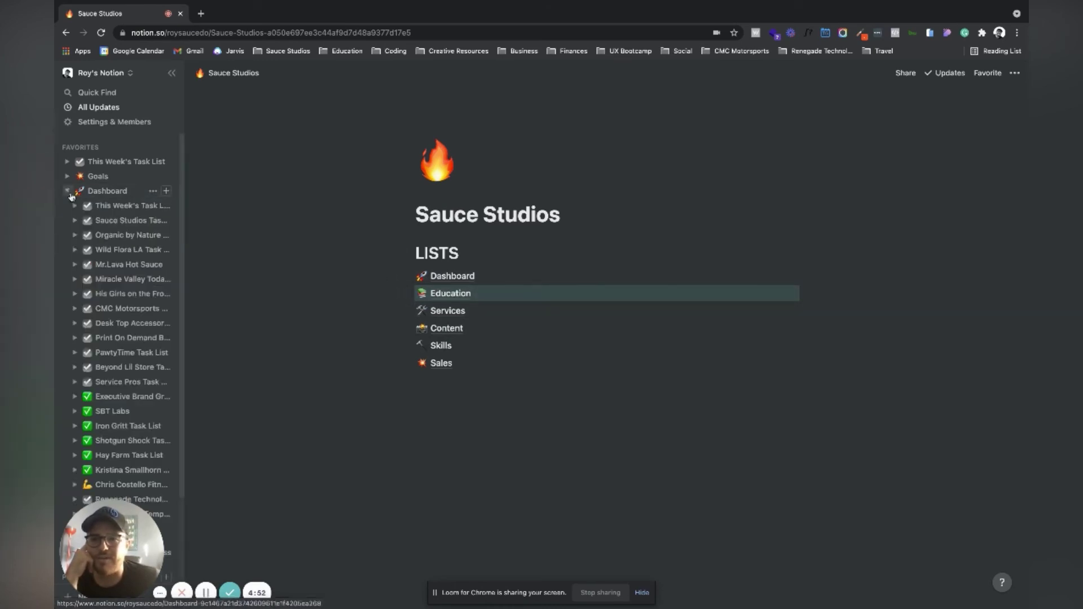
left_click(69, 192)
left_click(68, 177)
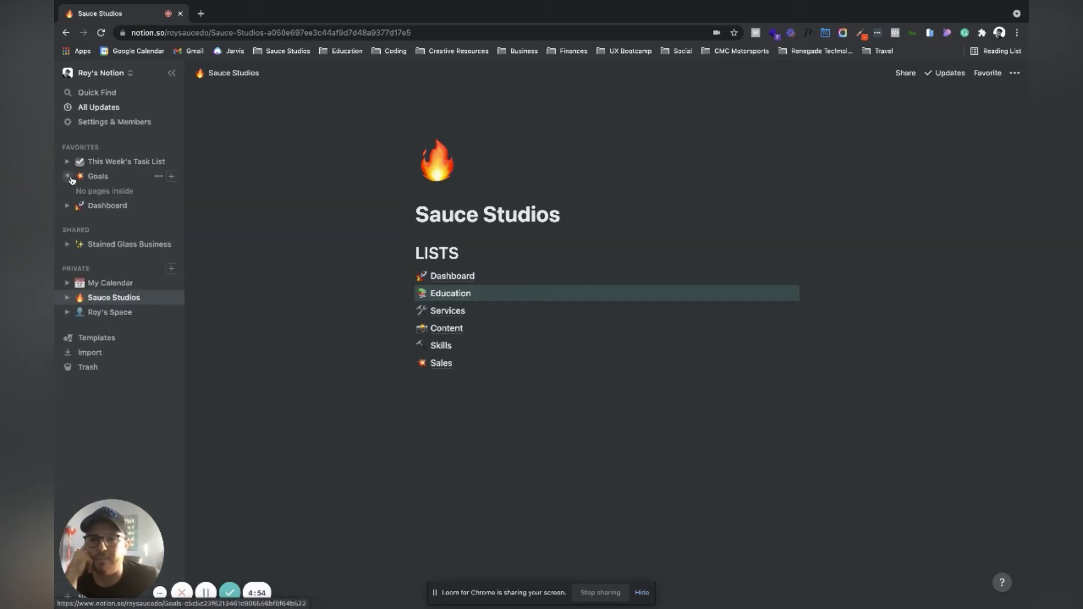
left_click(69, 177)
left_click(67, 163)
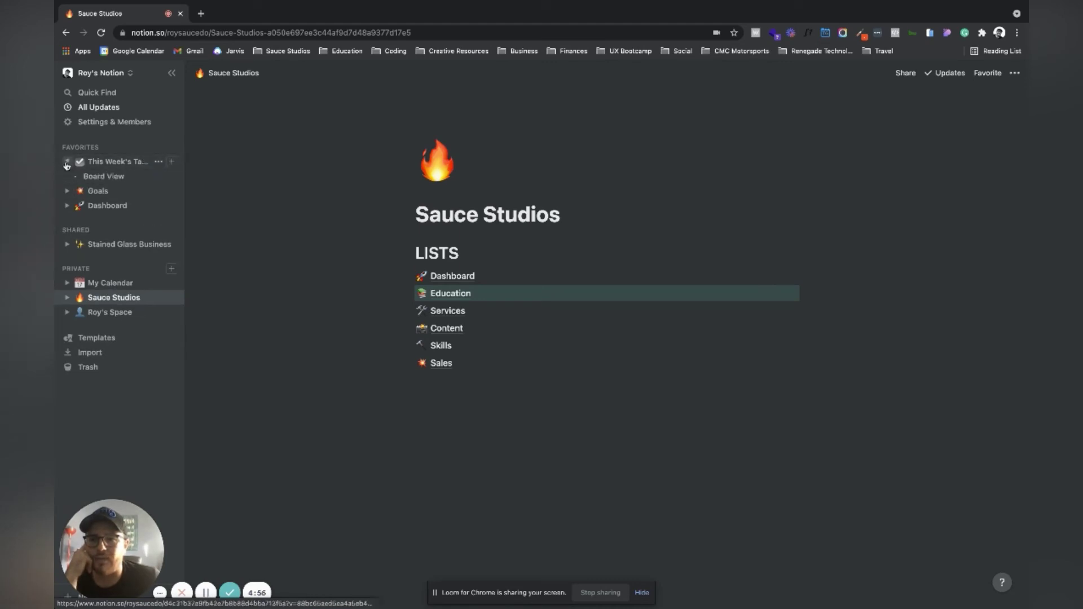
left_click(67, 163)
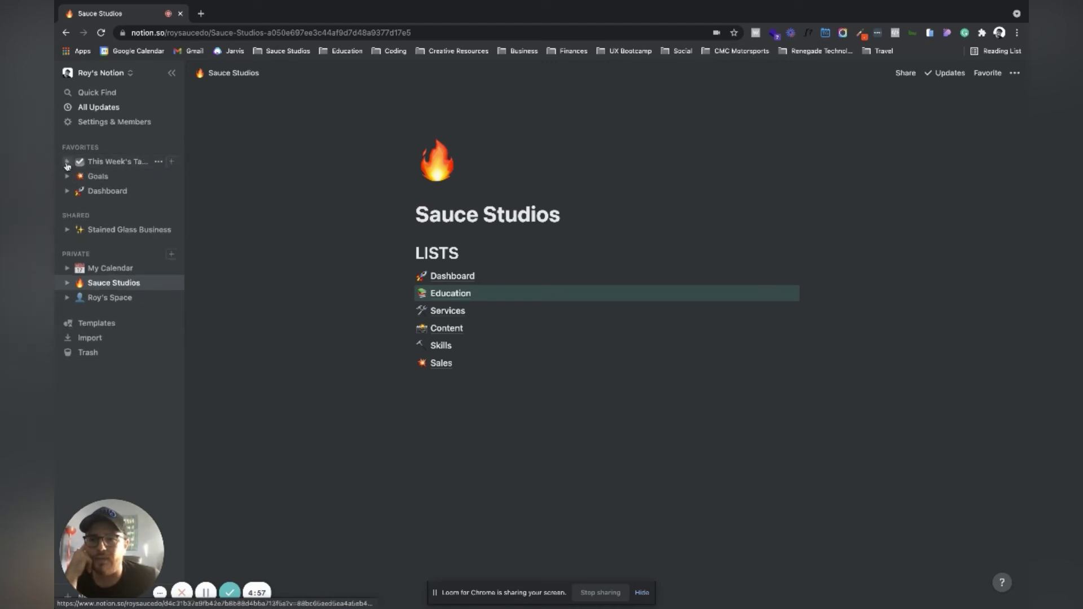
Expand Sauce Studios in the sidebar to list its subpages, briefly peeking inside Education
left_click(68, 283)
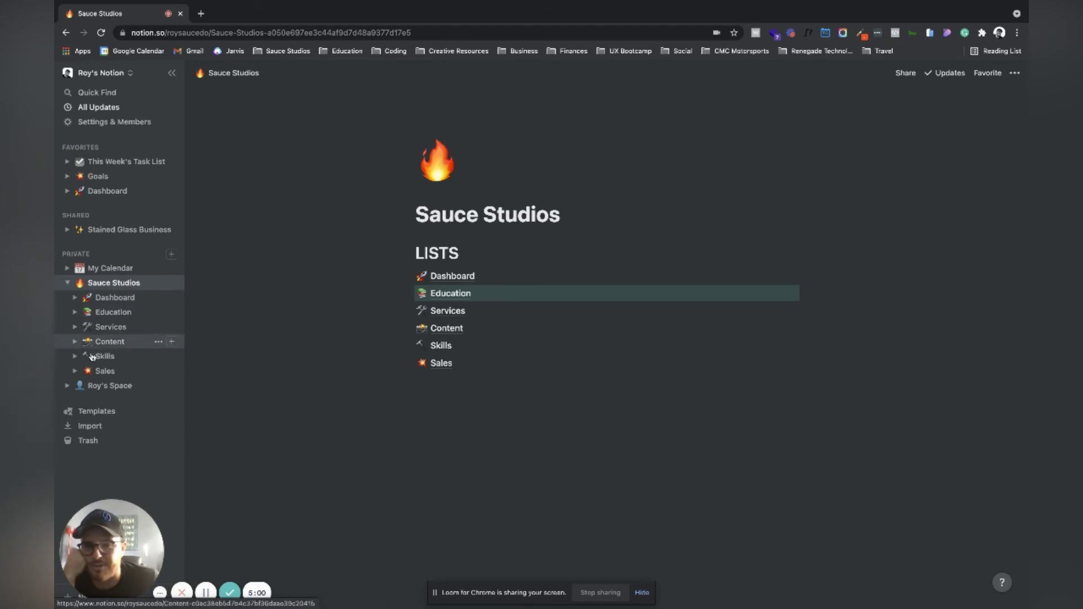
left_click(74, 312)
left_click(75, 312)
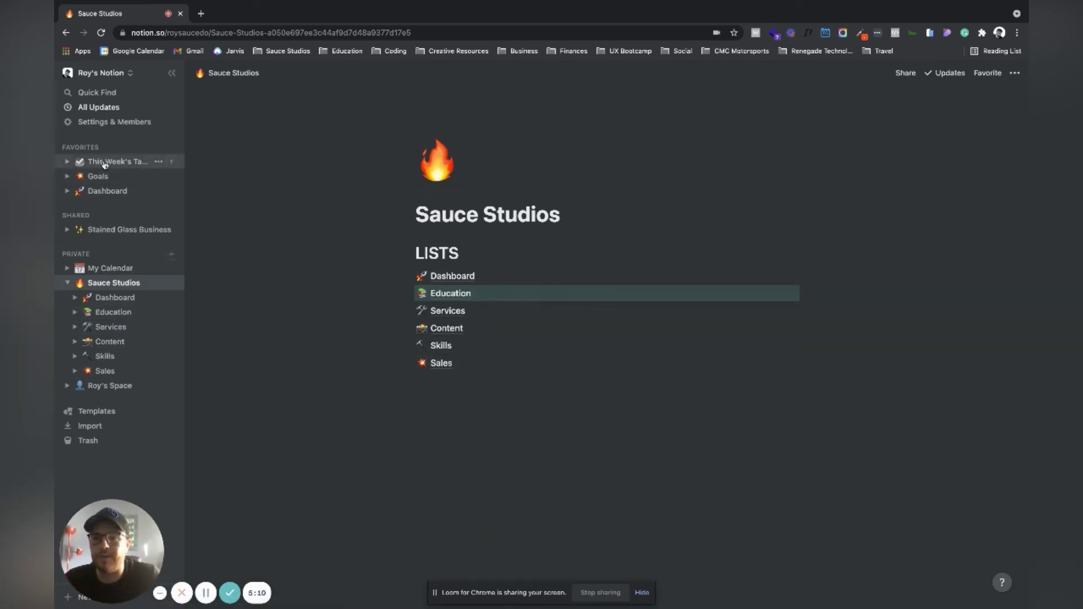
Open This Week's Task List from sidebar Favorites to see its weekday task board
left_click(129, 162)
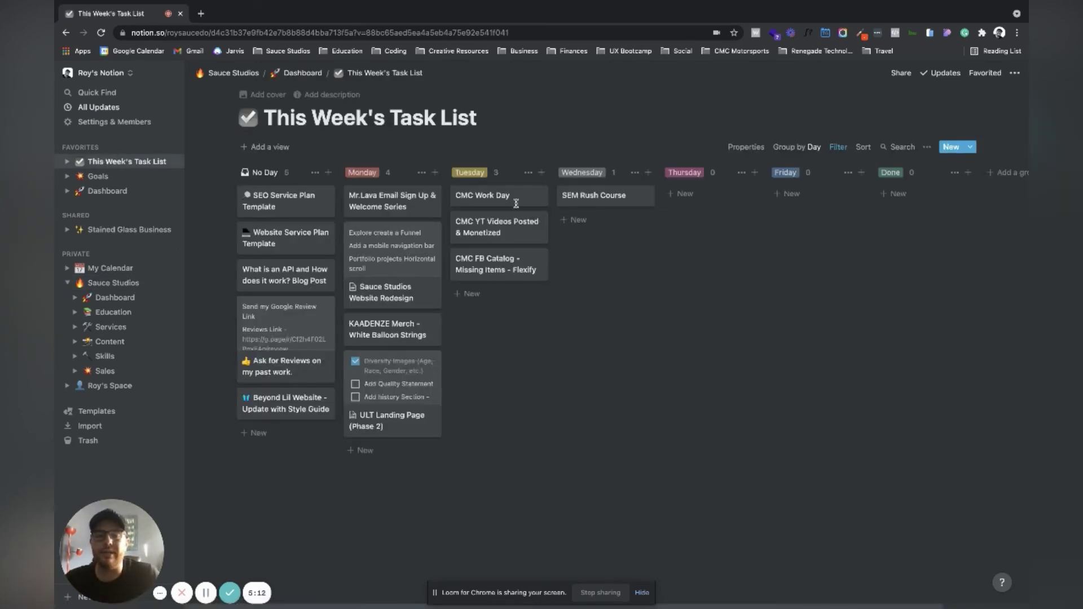